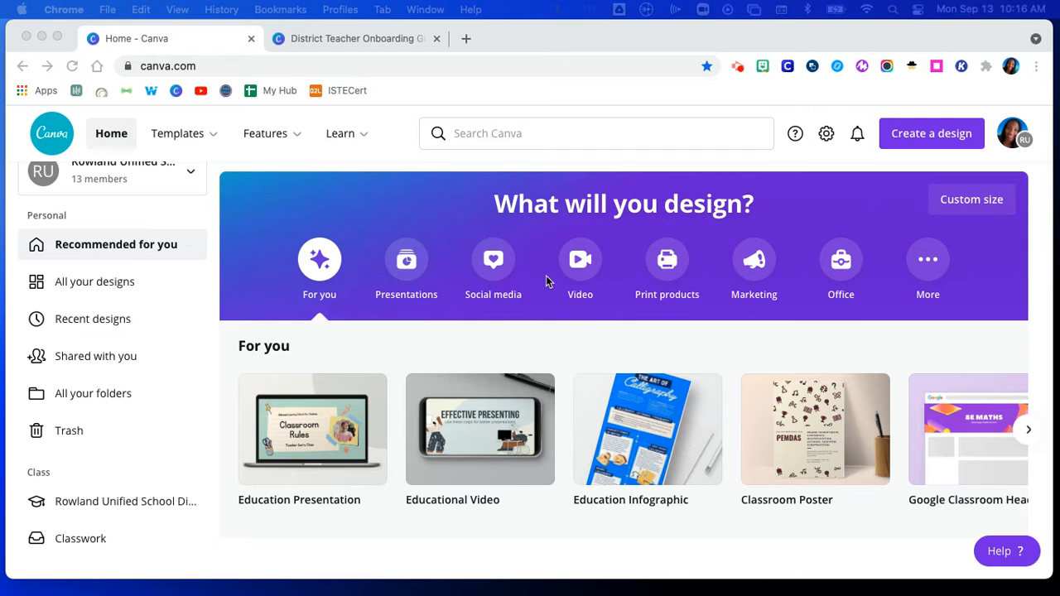
Step: Switch to the District Teacher Onboarding presentation on its 'How do teachers create a Class' slide
click(356, 41)
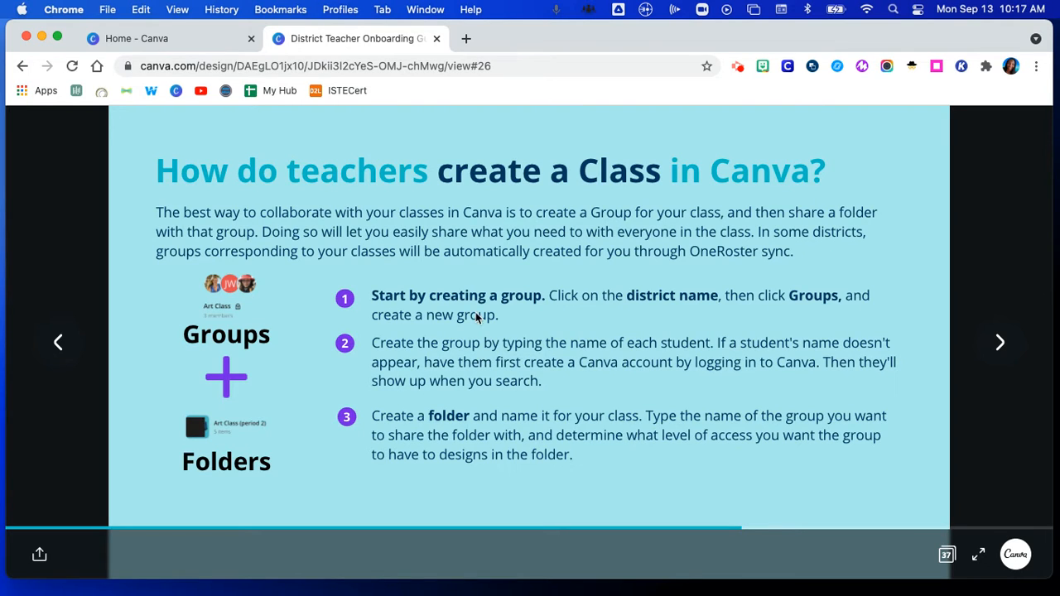
Step: Return to the Canva home page and open the Rowland Unified School District team page
click(164, 40)
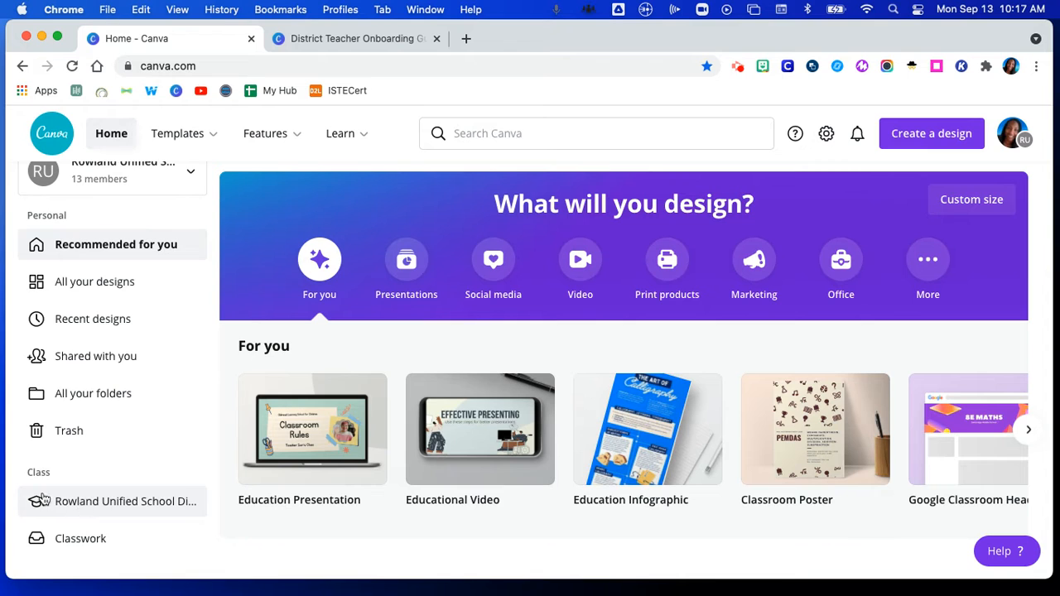
click(97, 506)
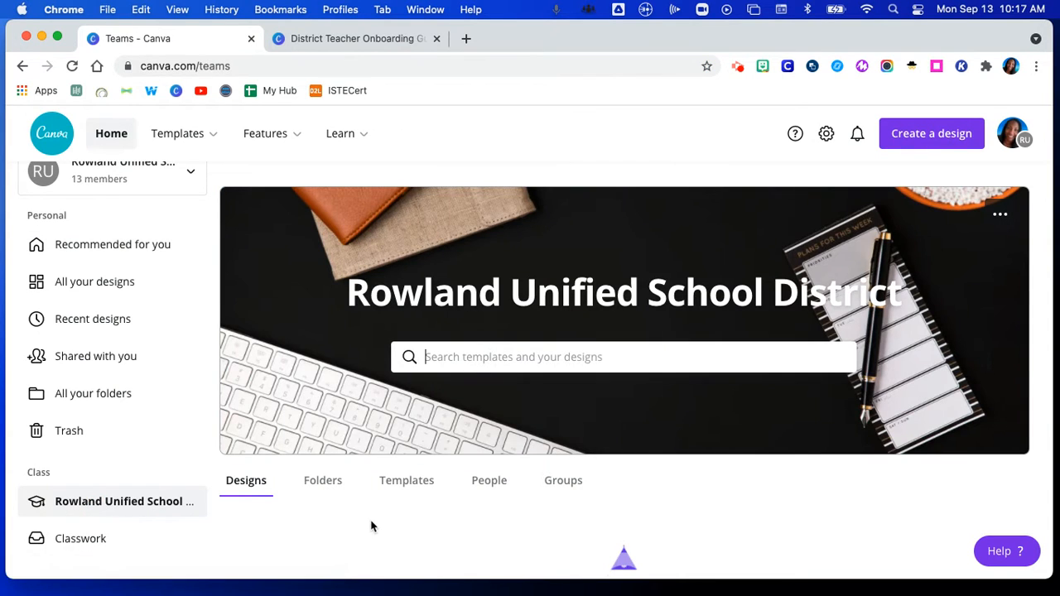
Step: Open the district team's Groups tab and start a new group with 'Create a group'
scroll(394, 515, down, 2)
click(563, 420)
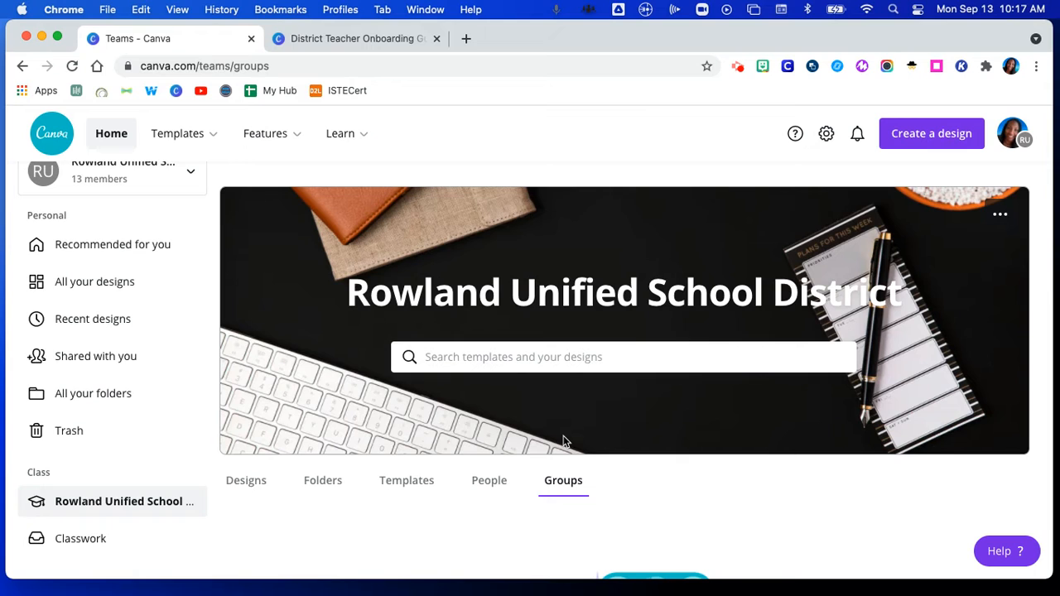
scroll(563, 442, down, 5)
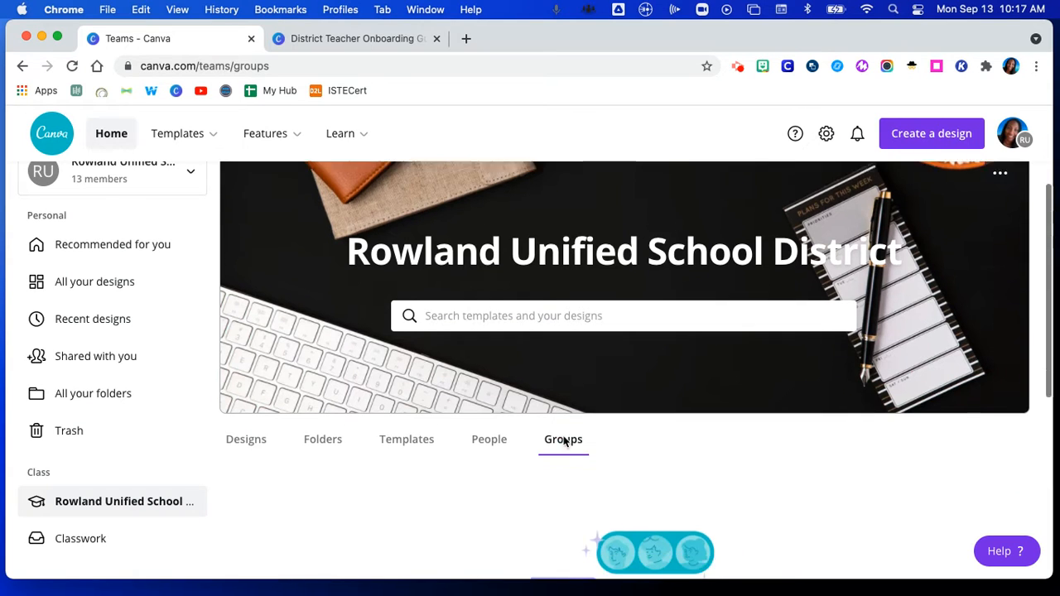
scroll(567, 437, down, 1)
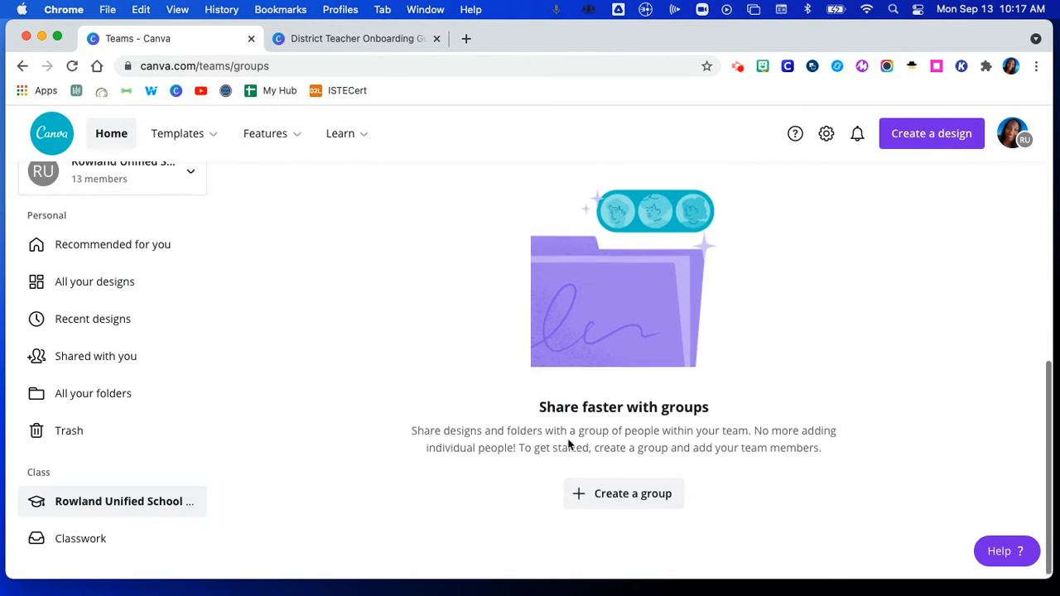
click(623, 490)
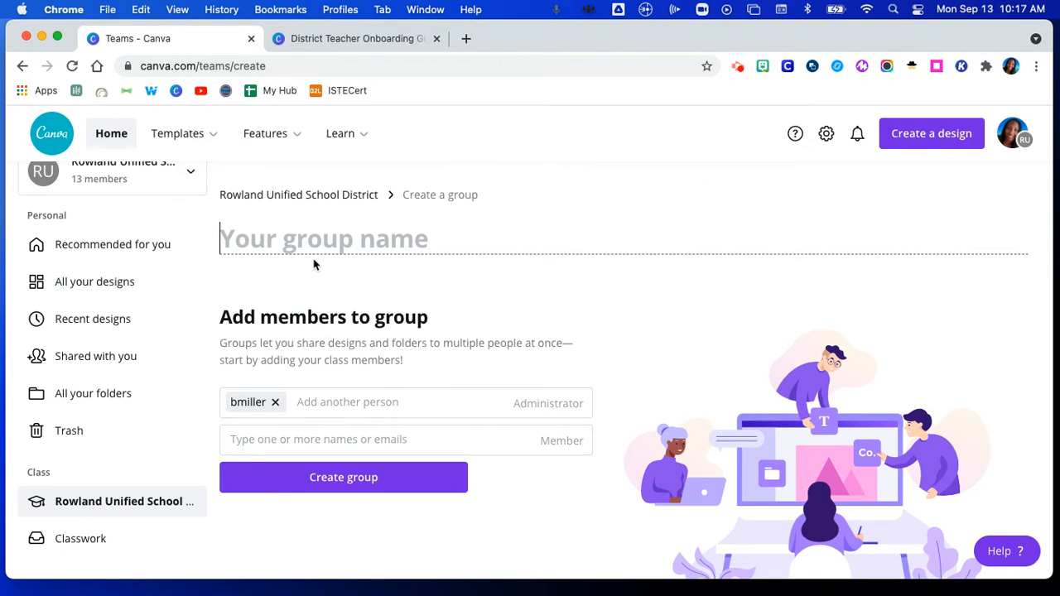
Step: Name the group 'Demo Group', add a searched-for student as a member, and create it
text(Demo Group)
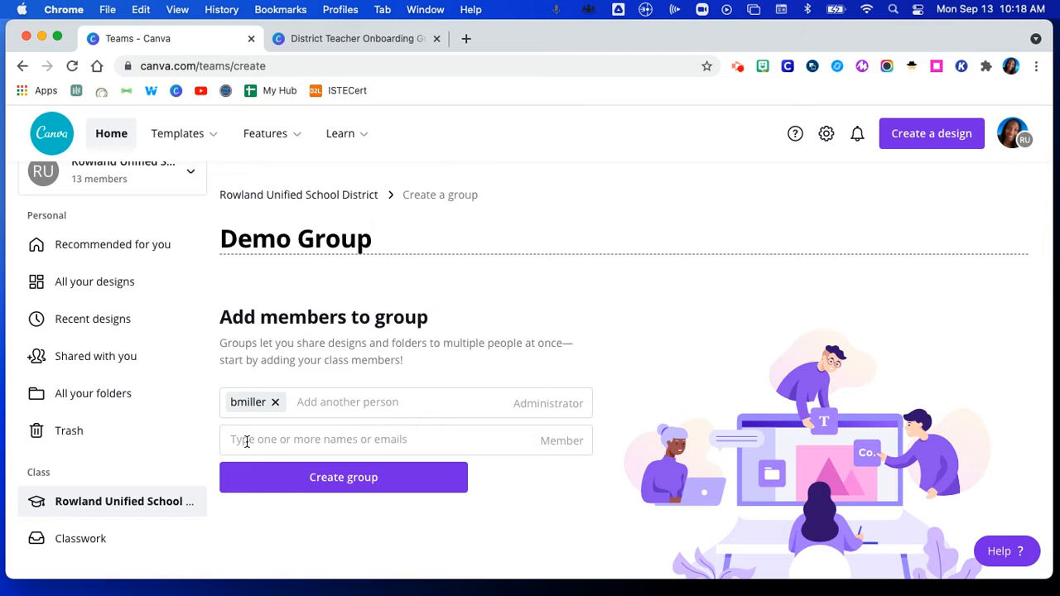
key(super+a)
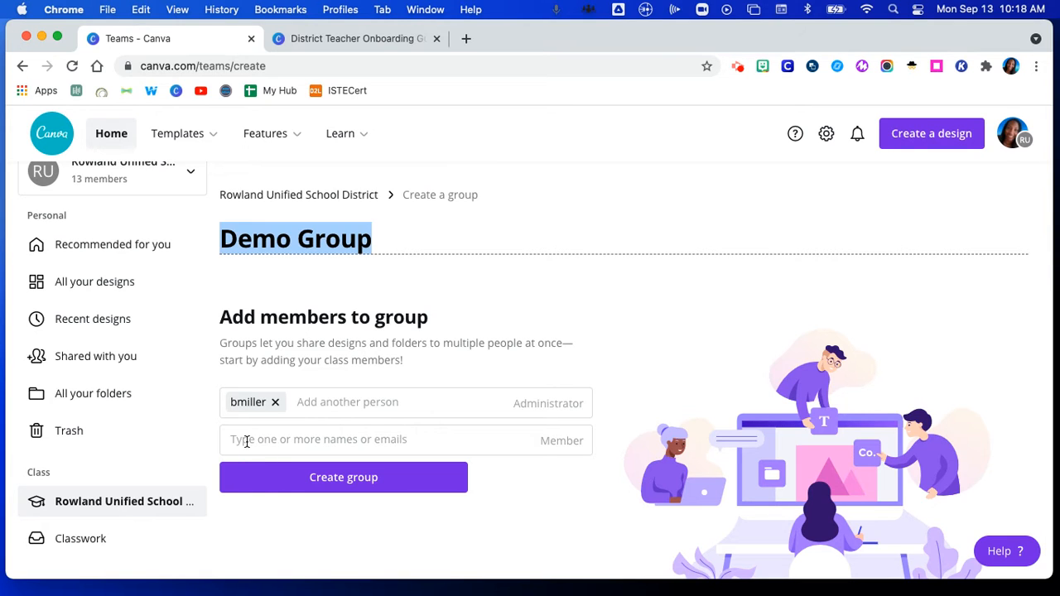
click(245, 441)
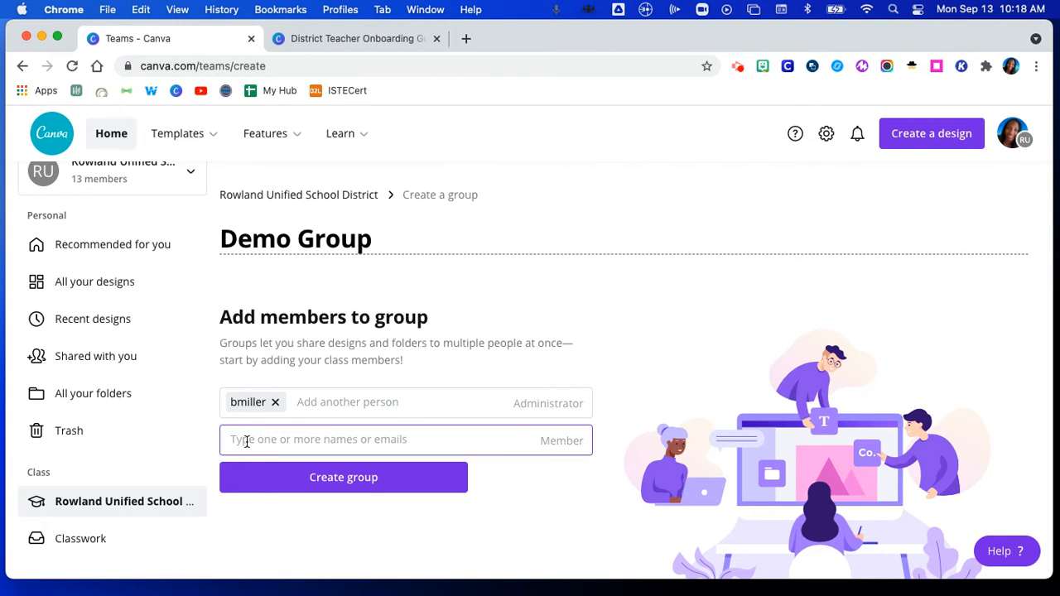
text(s100)
click(301, 469)
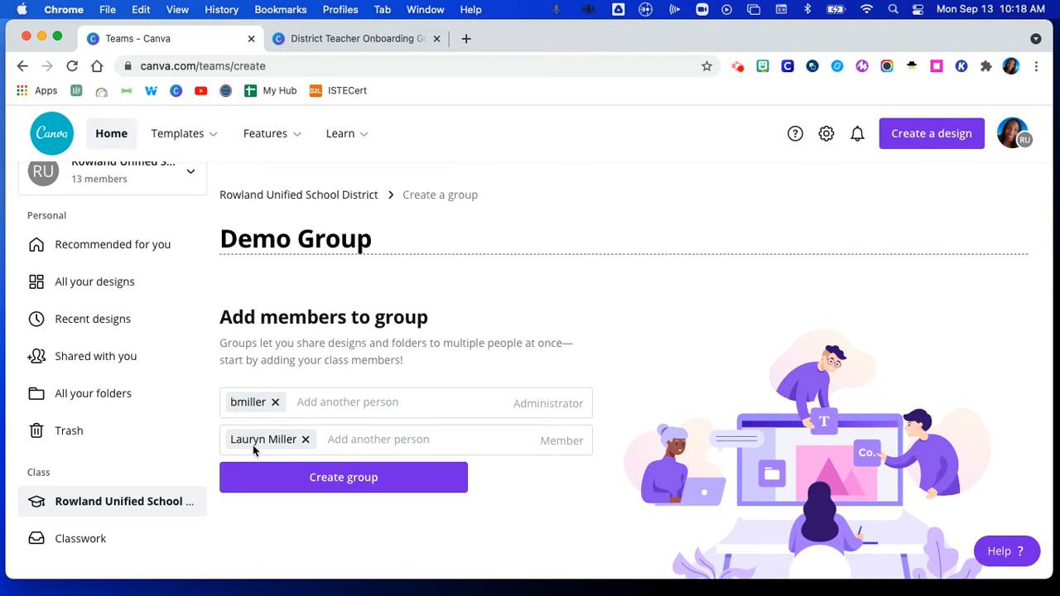
click(352, 484)
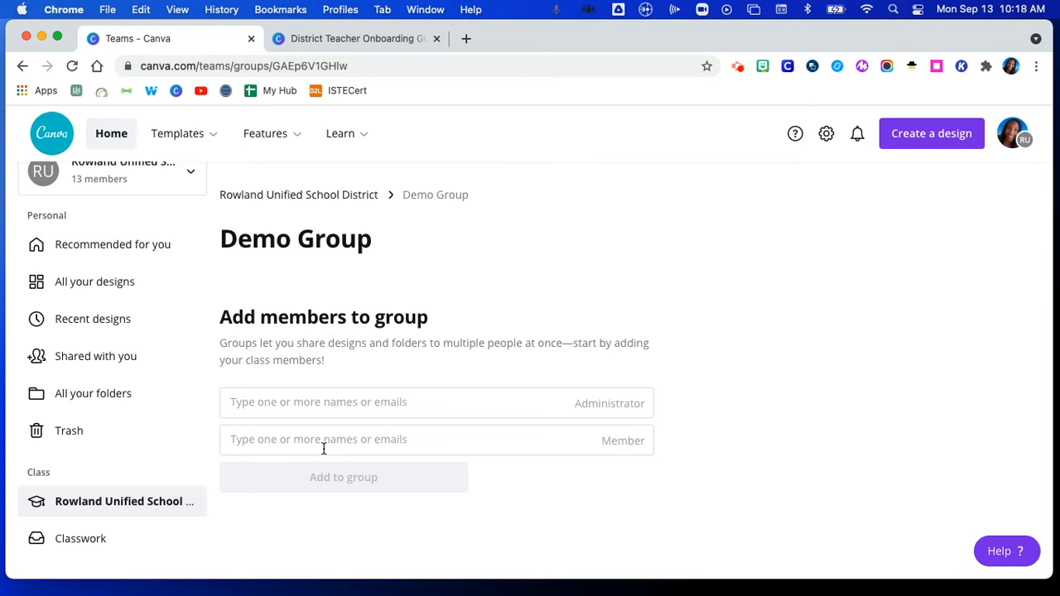
Step: Back on the district page, check Demo Group's options without changes, then view the Folders tab
click(290, 202)
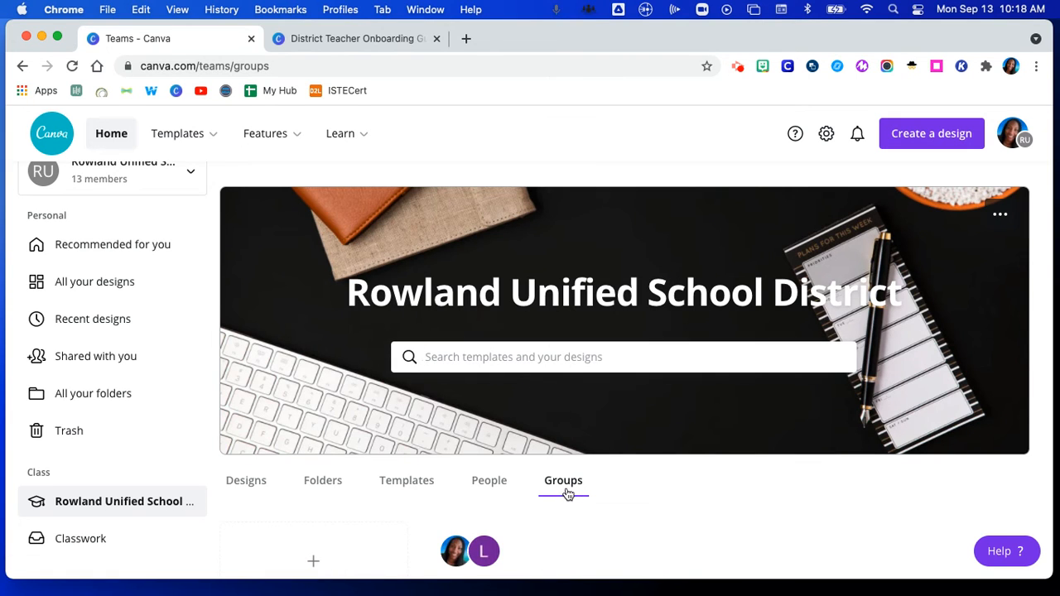
scroll(567, 495, down, 1)
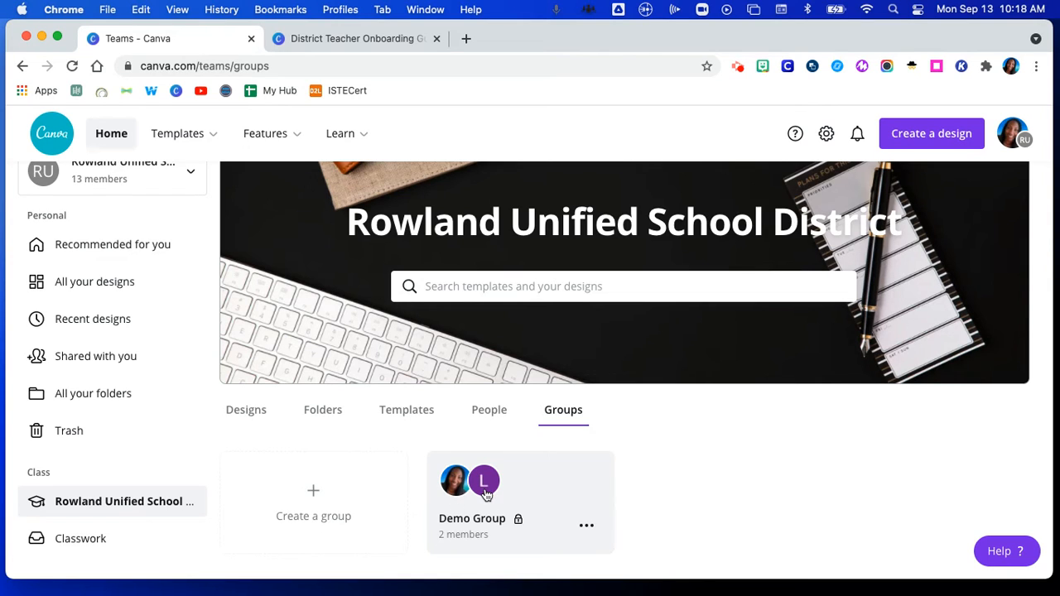
click(586, 528)
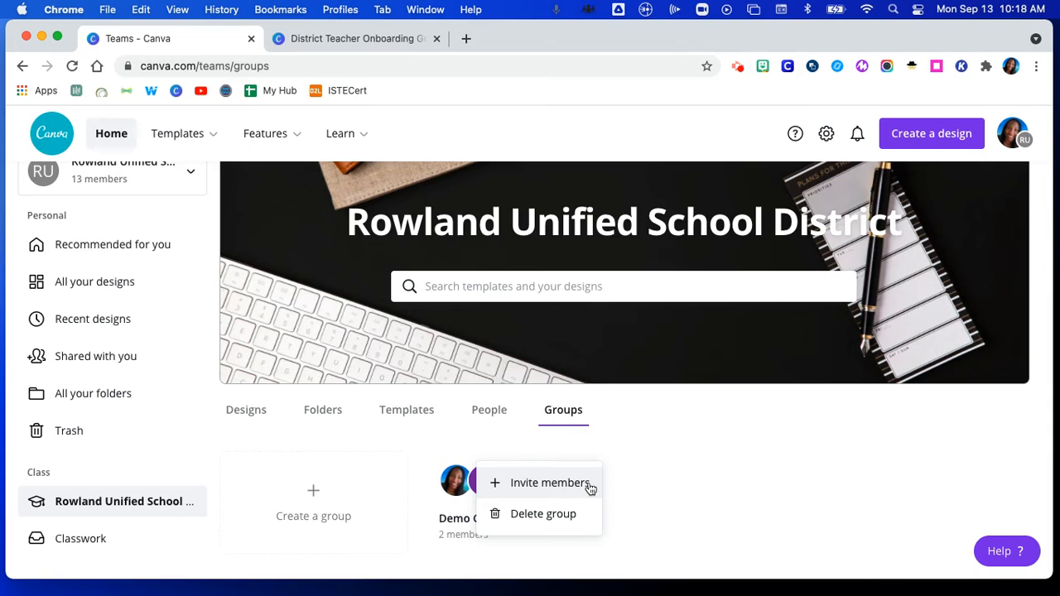
click(673, 480)
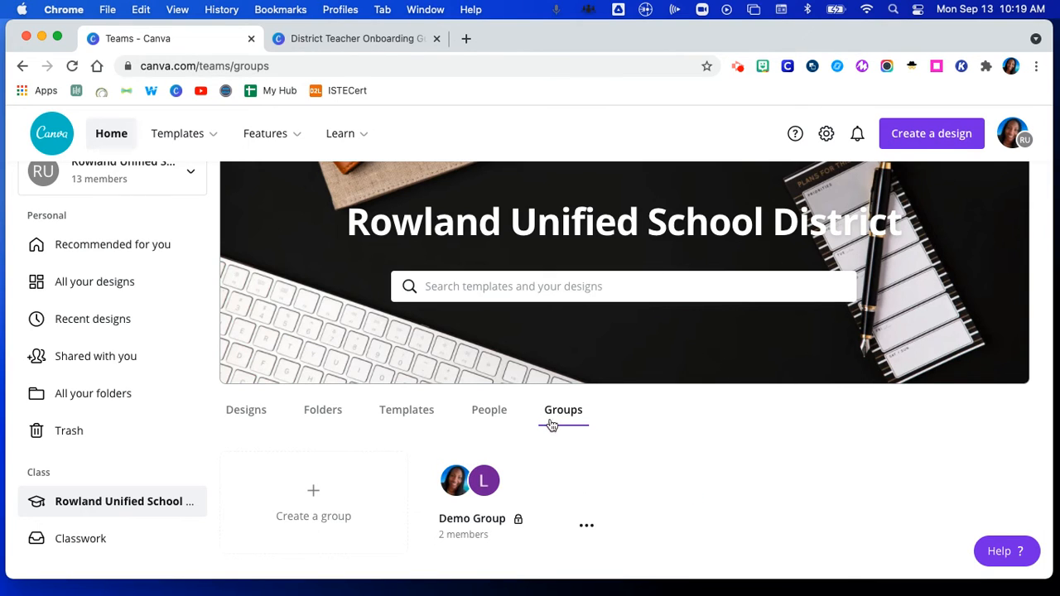
click(324, 419)
Step: Launch the Create folder form from the class's empty Folders section
scroll(543, 470, down, 3)
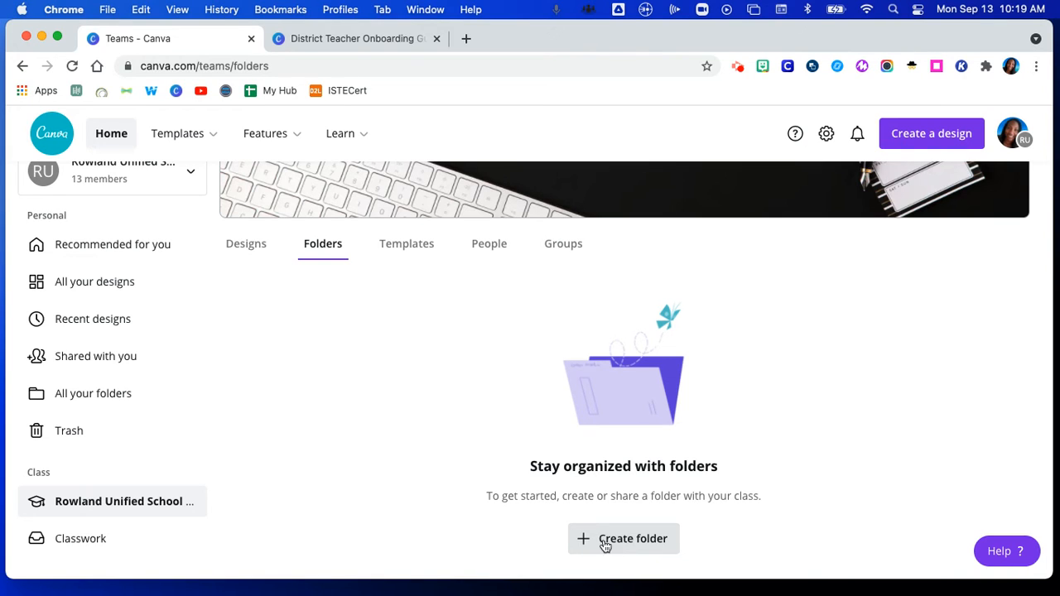
click(621, 540)
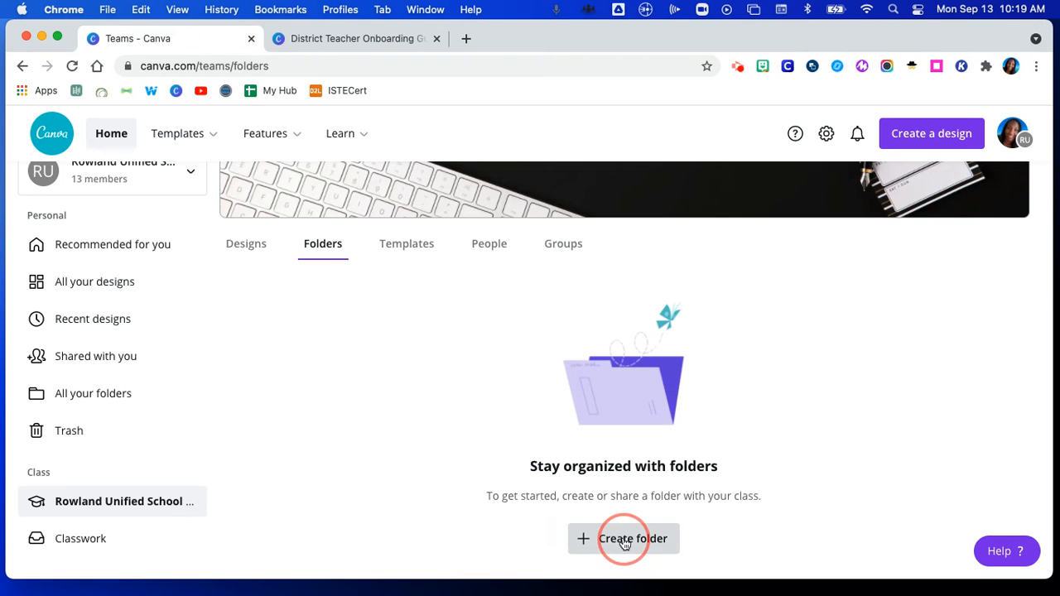
Step: Name the folder 'Demo Folder', share it with Demo Group at Can edit, and create it
click(363, 288)
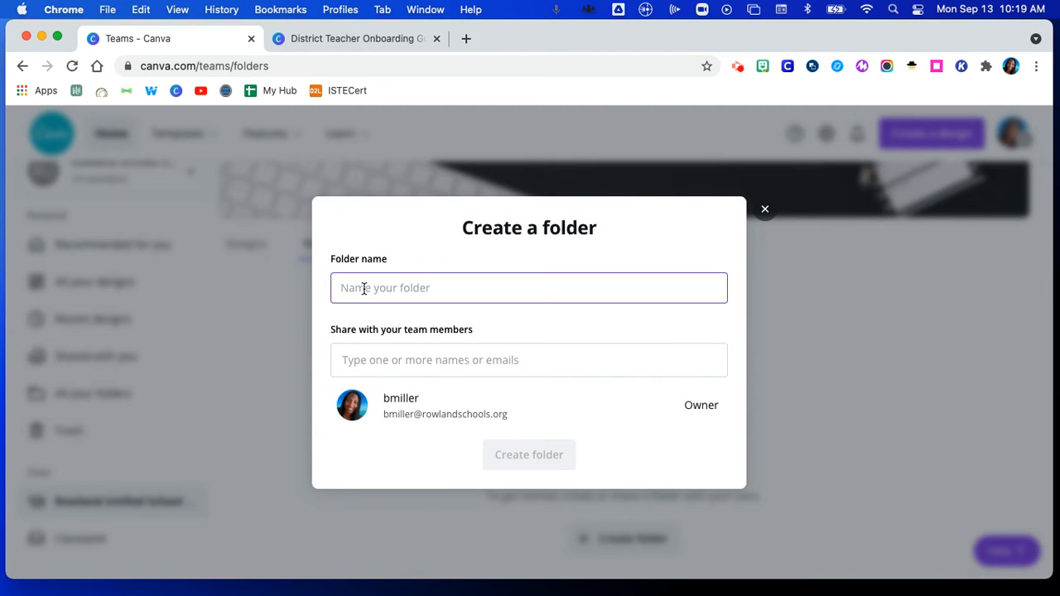
text(Demo Folder)
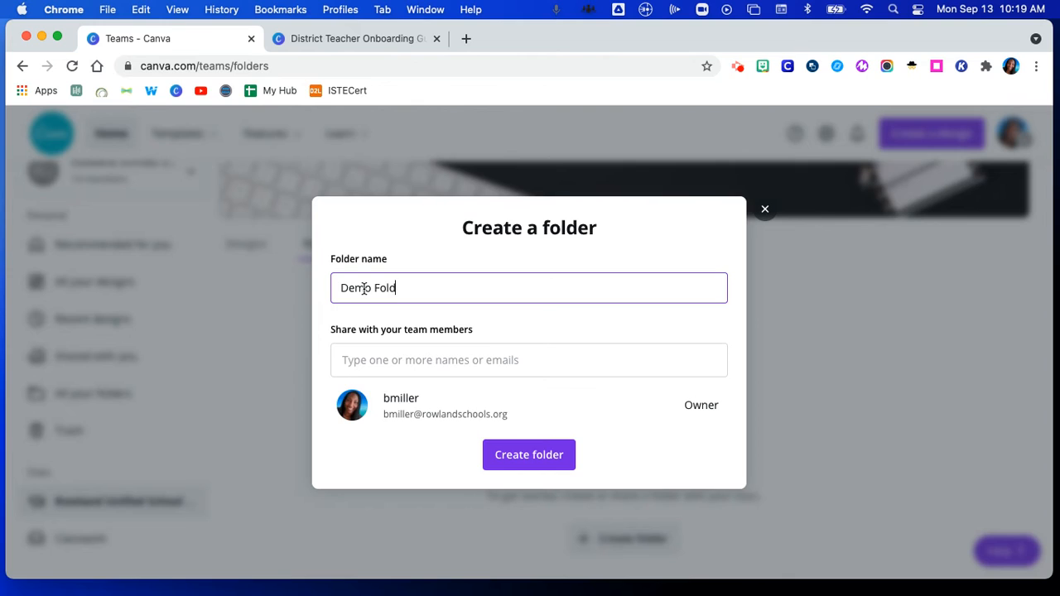
click(382, 362)
text(demo g)
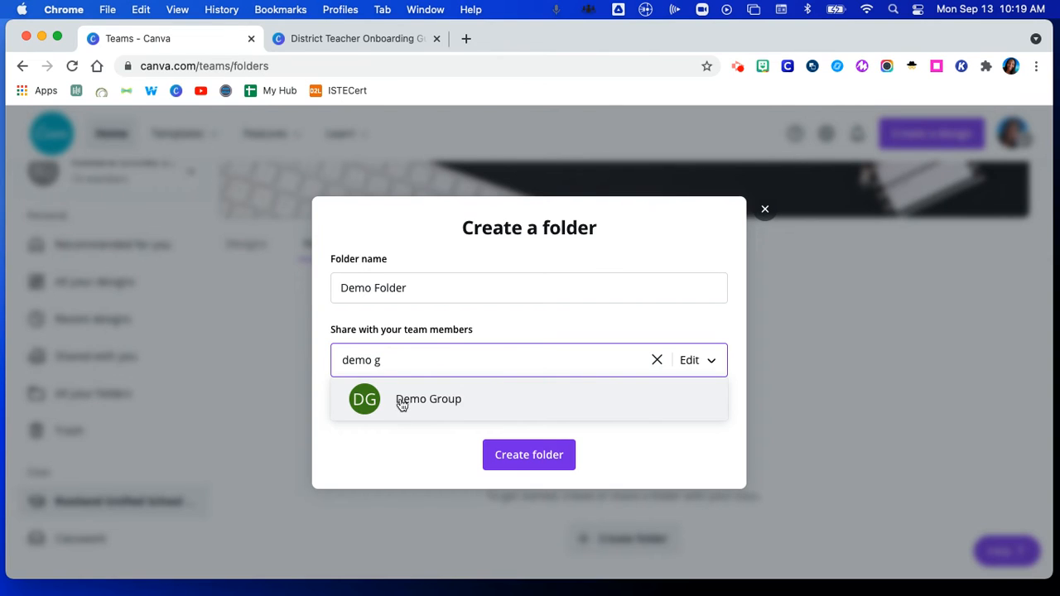
click(404, 402)
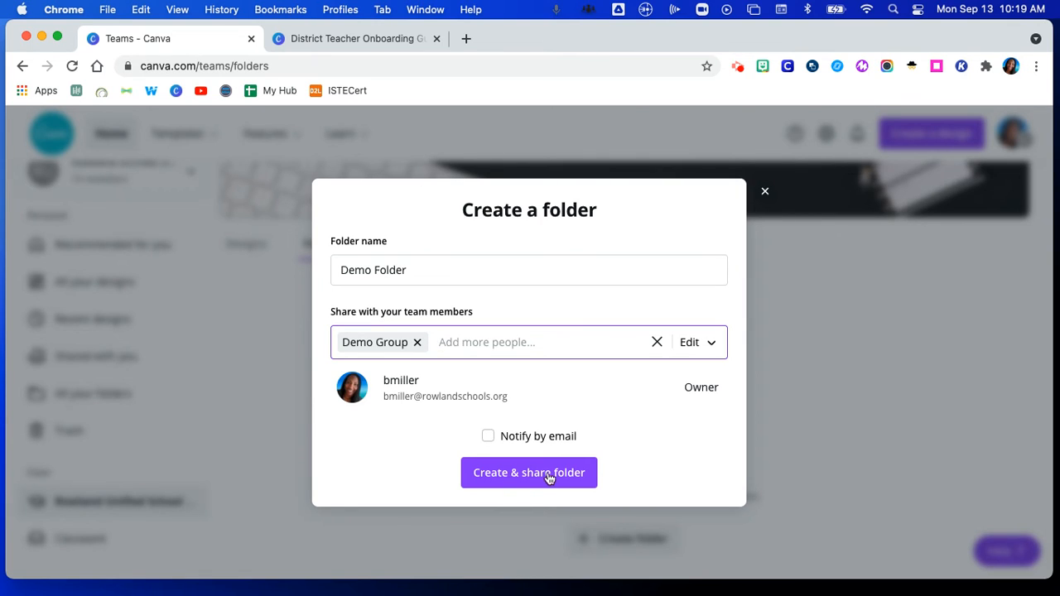
click(712, 347)
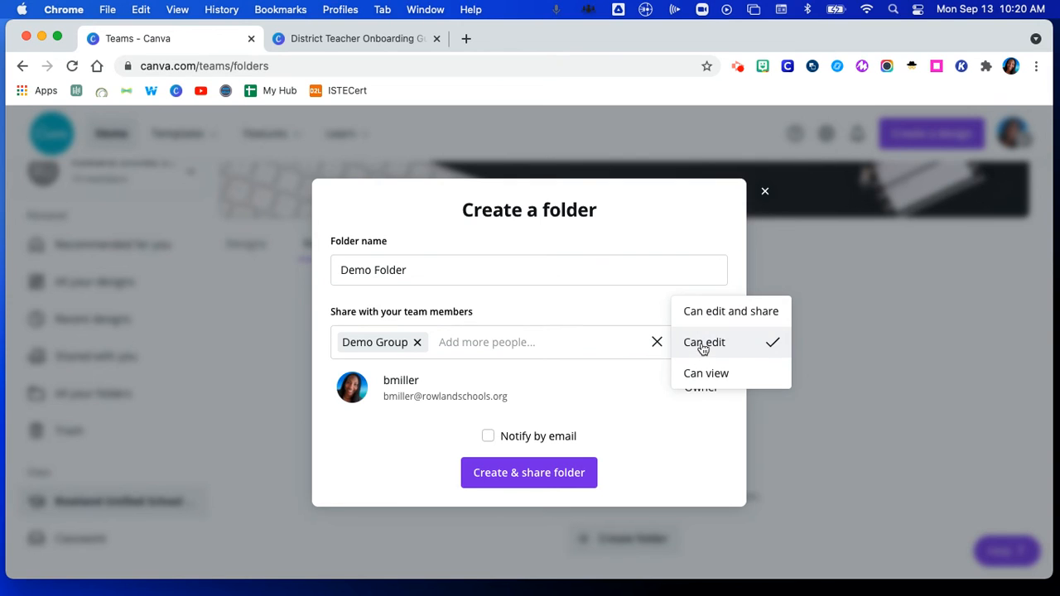
click(702, 347)
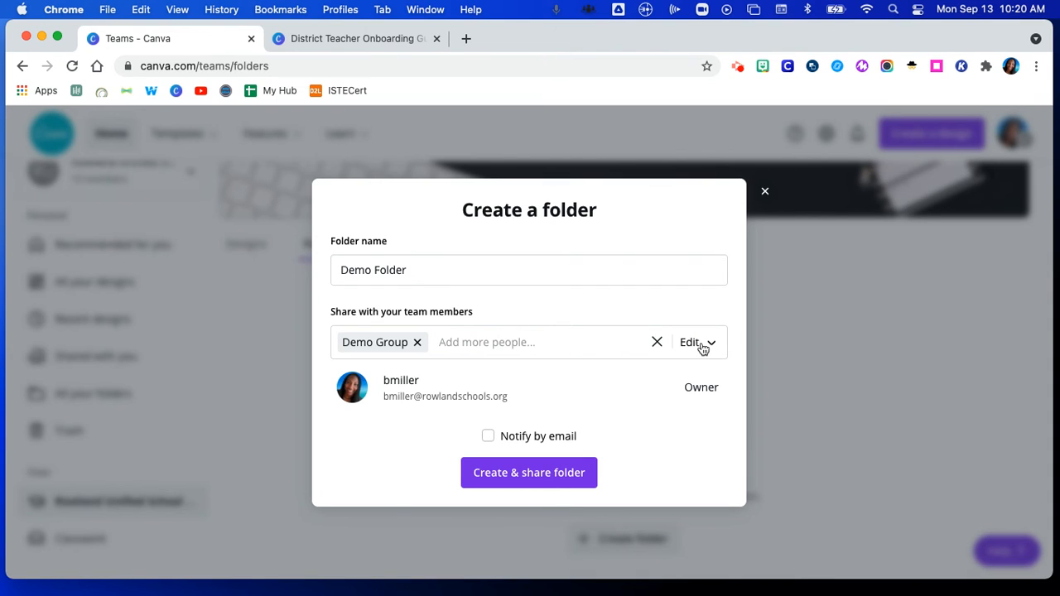
click(526, 478)
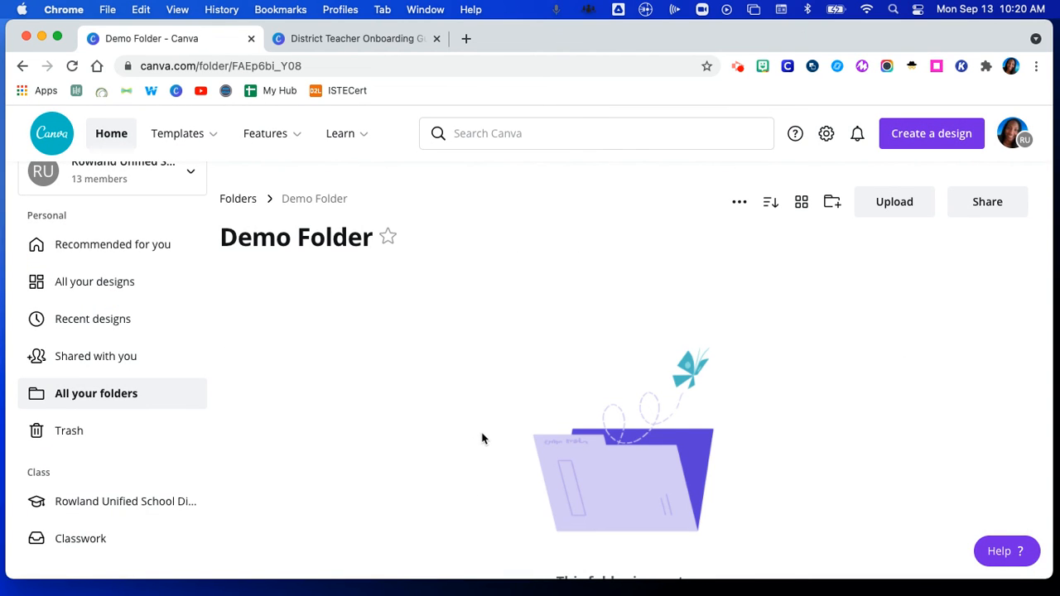
Step: Return to the Folders overview, where Demo Folder is listed with 0 items
scroll(464, 426, down, 2)
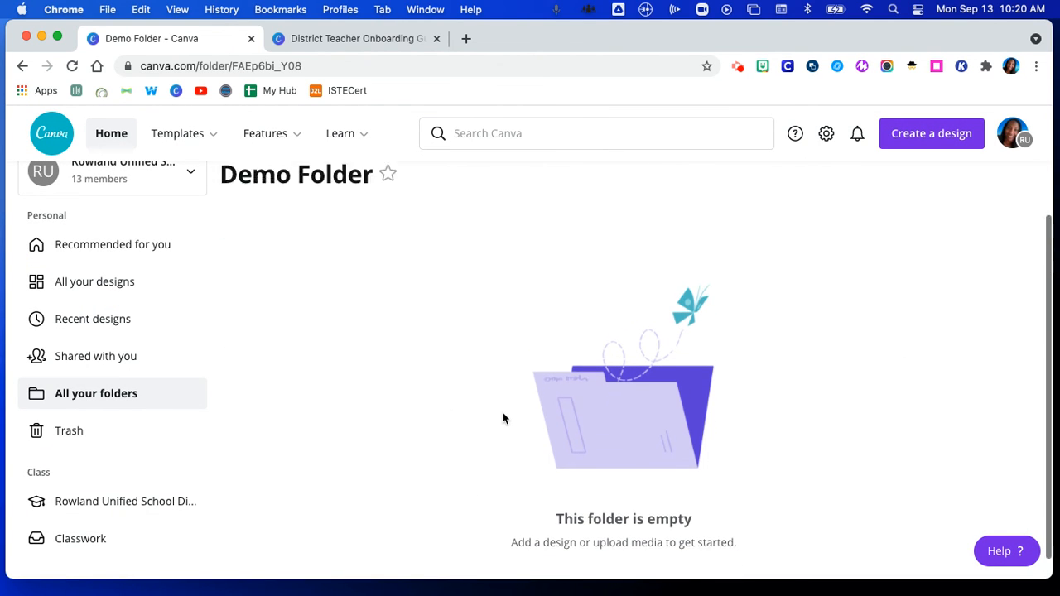
scroll(503, 418, up, 2)
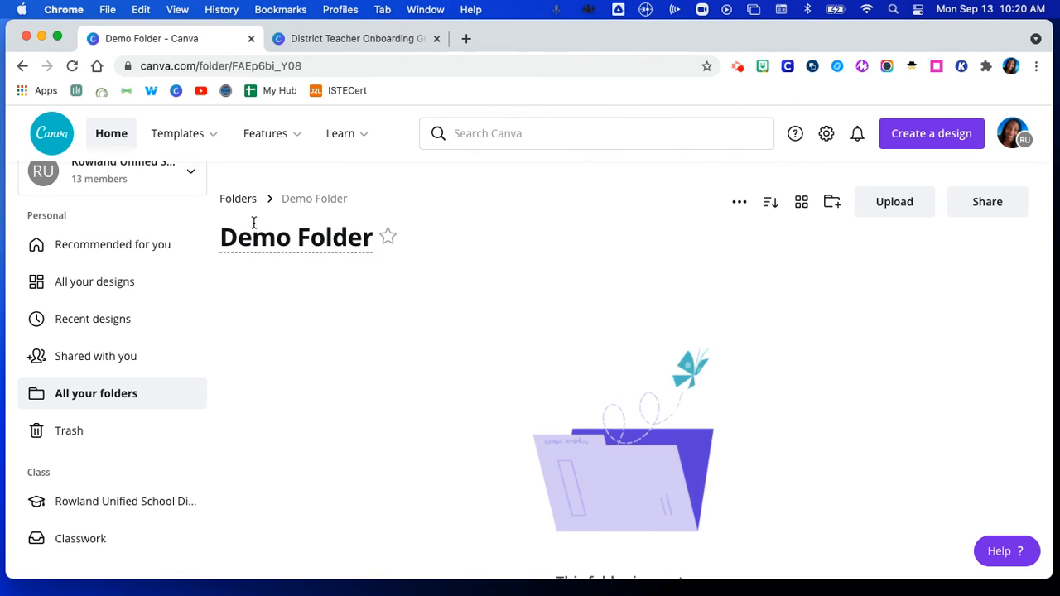
click(239, 200)
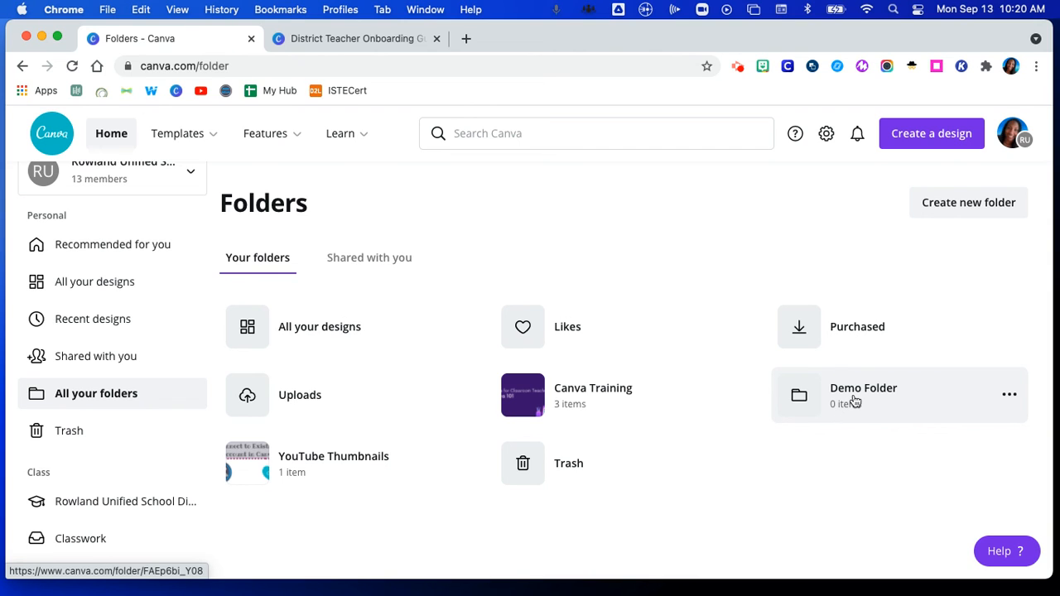
Step: Reopen the district class, browse its Folders then Groups tabs, and open Demo Group's options menu
click(112, 511)
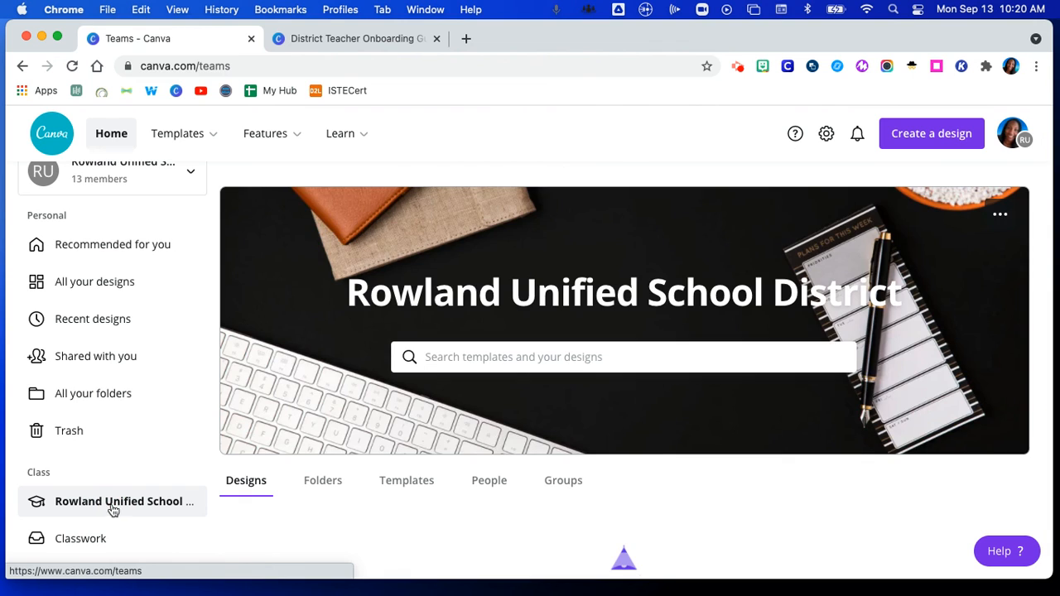
scroll(333, 503, down, 4)
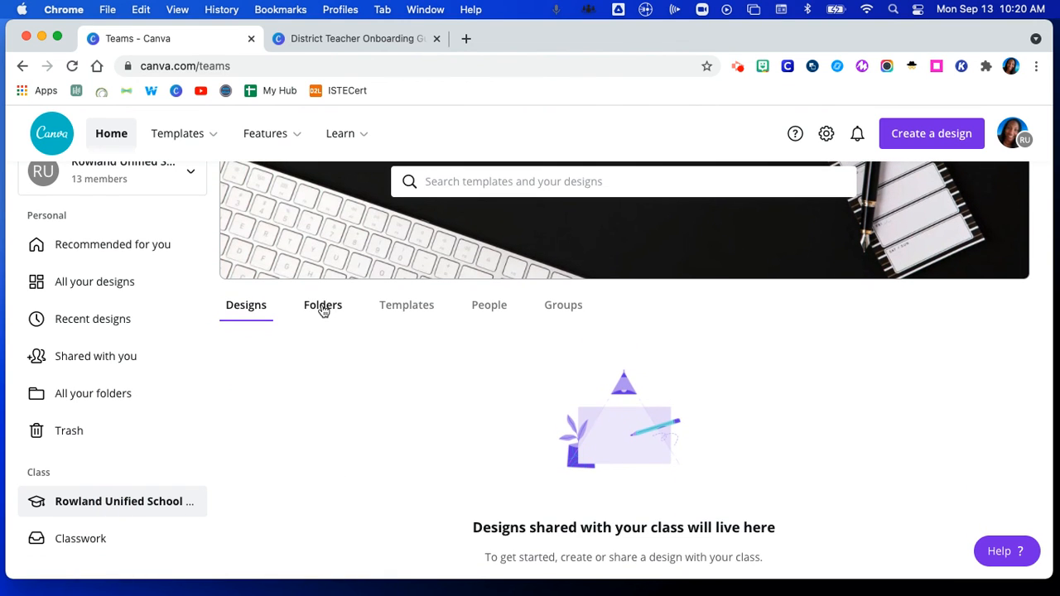
click(324, 306)
scroll(373, 390, down, 5)
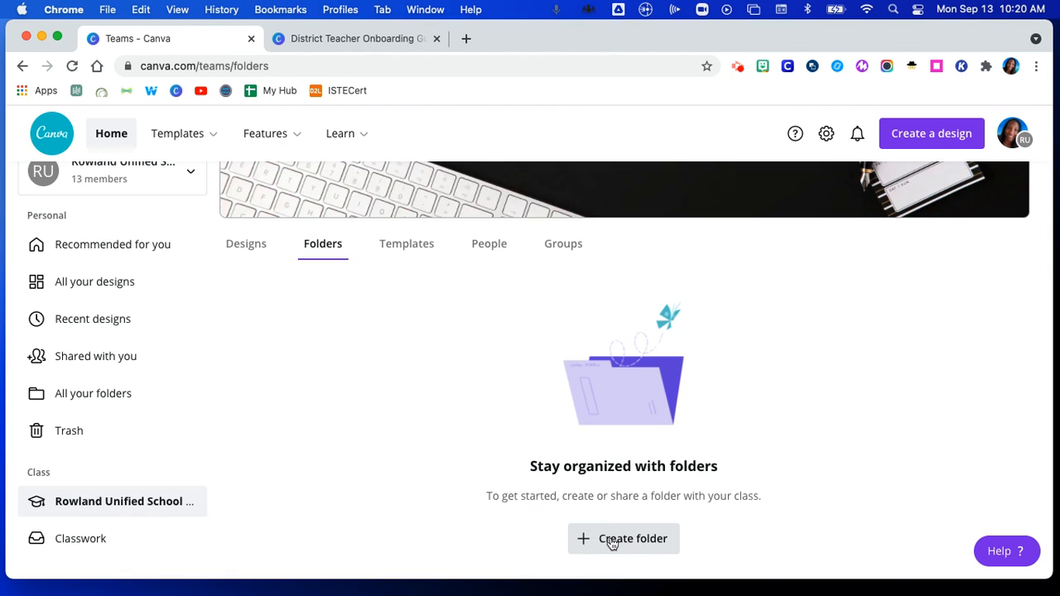
click(563, 253)
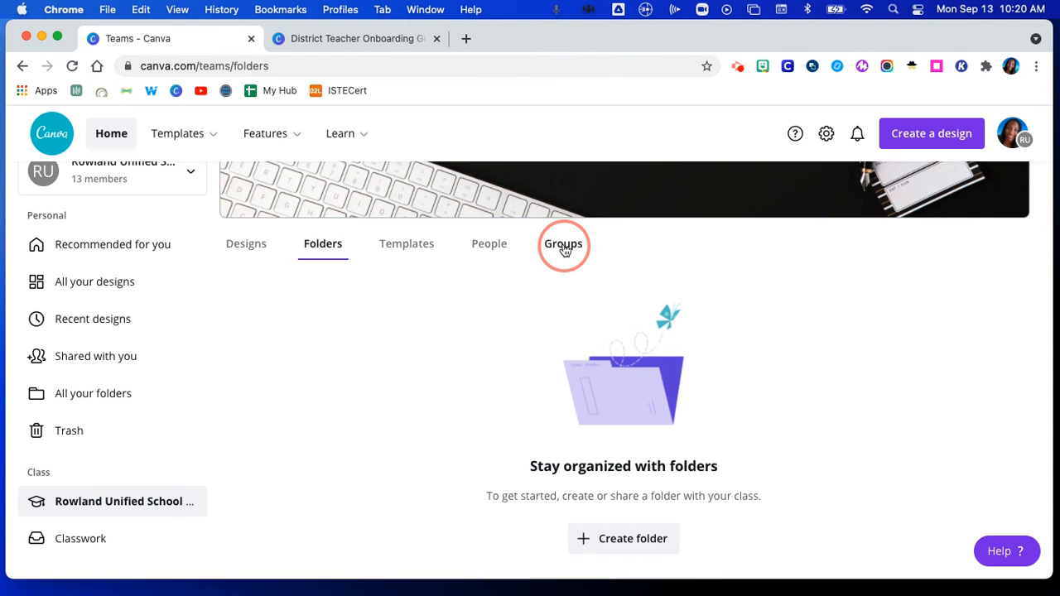
scroll(610, 398, down, 2)
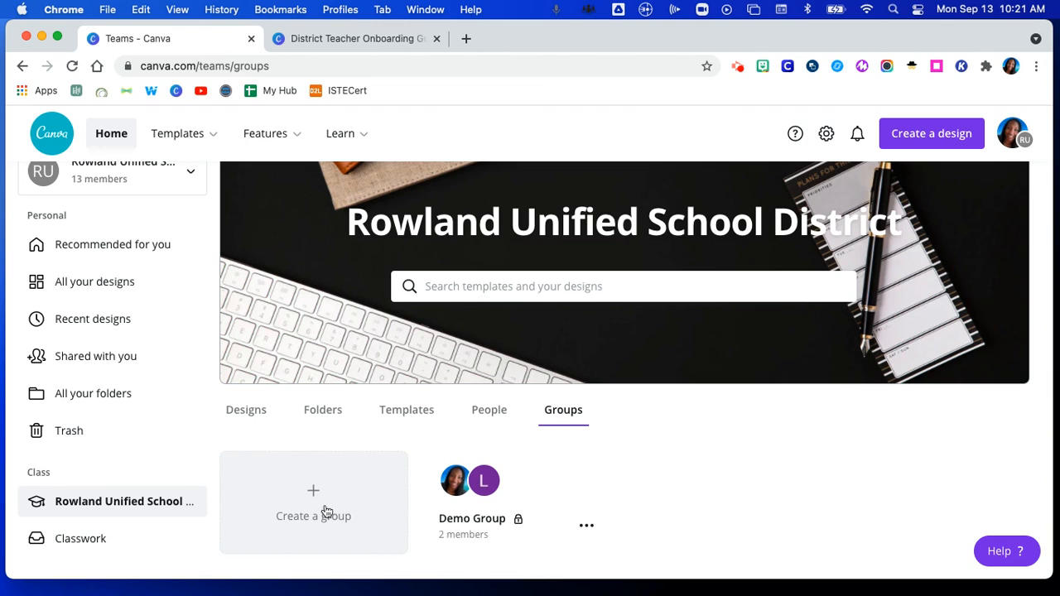
click(586, 530)
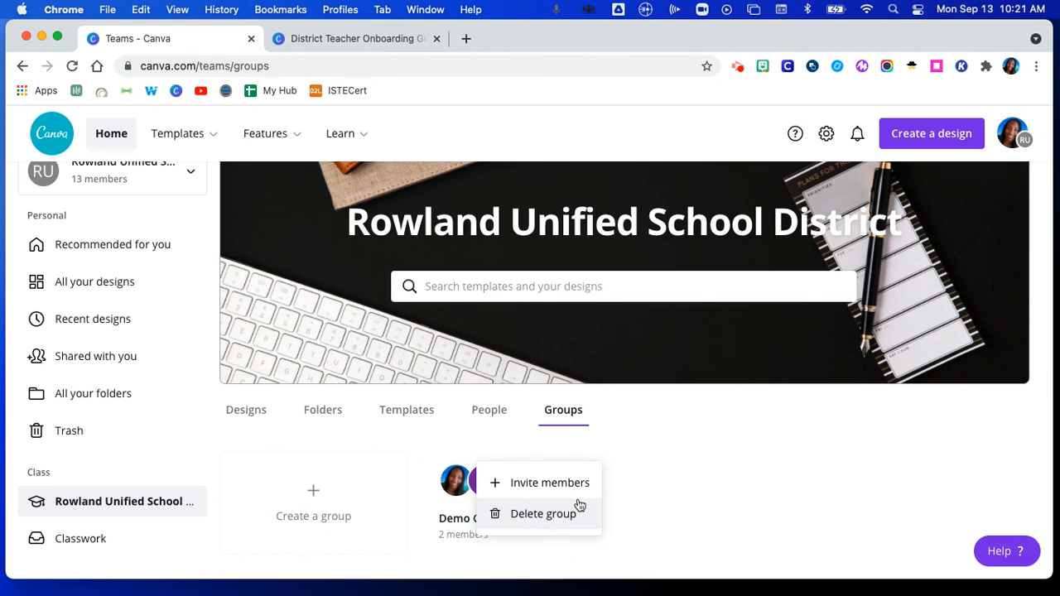